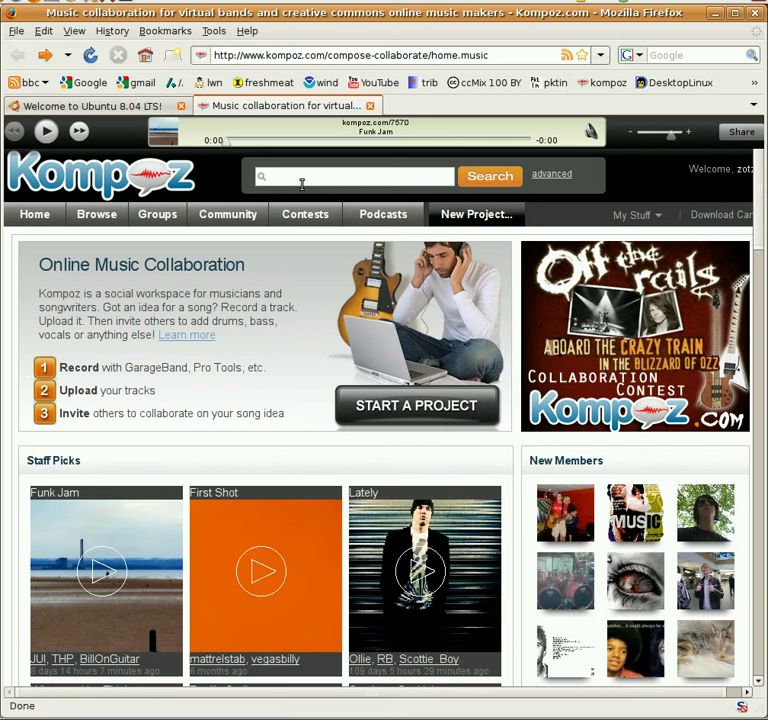
# Step: Open Kompoz's Advanced Search form and browse its Needing Talent(s) list, from Lyrics, Writing to Guitar
pyautogui.click(549, 178)
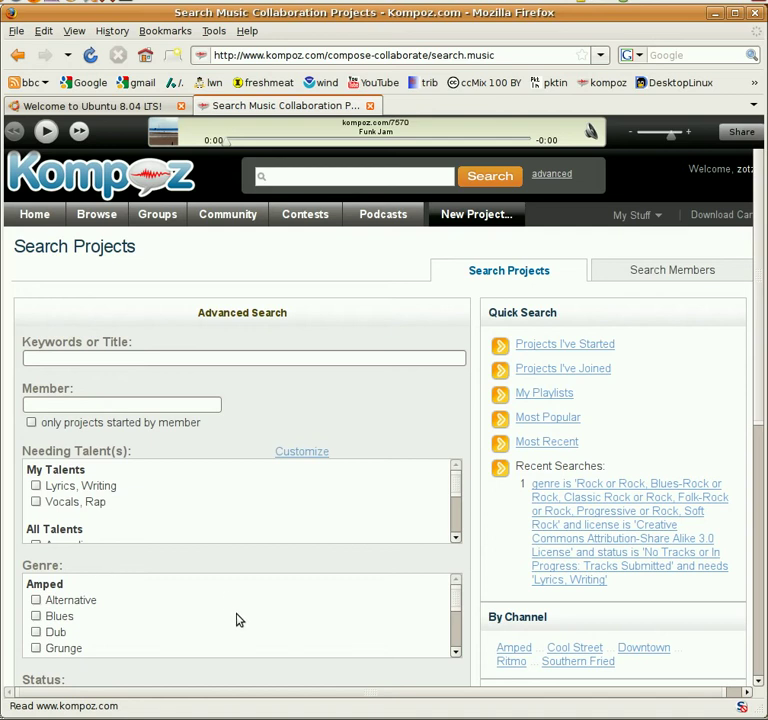
pyautogui.scroll(-1, 365, 481)
pyautogui.scroll(-4, 365, 481)
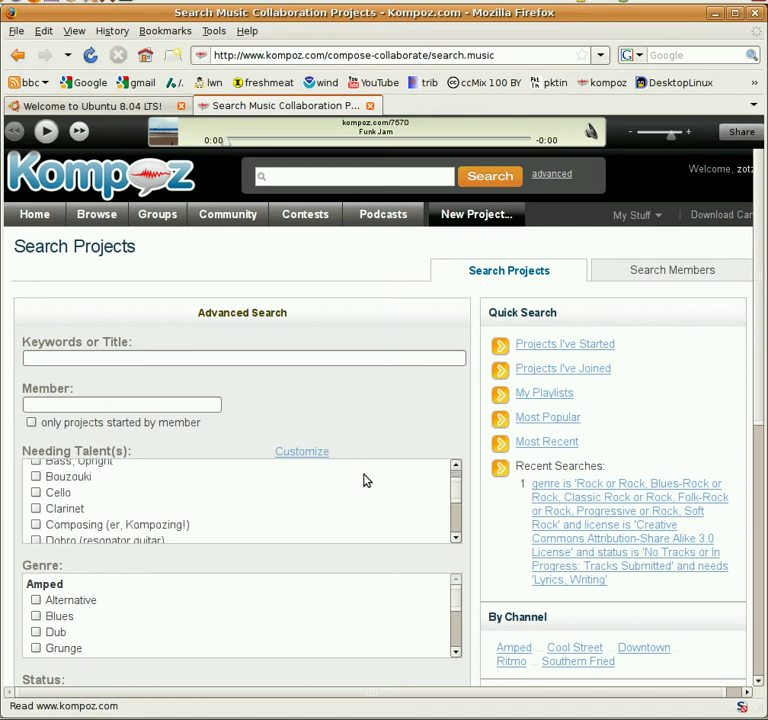
pyautogui.scroll(-2, 365, 481)
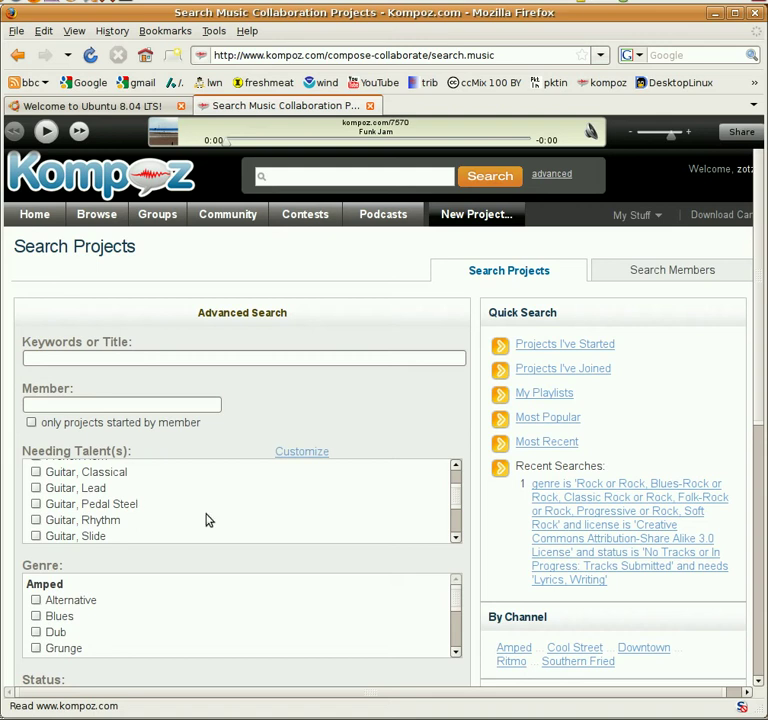
pyautogui.scroll(5, 207, 519)
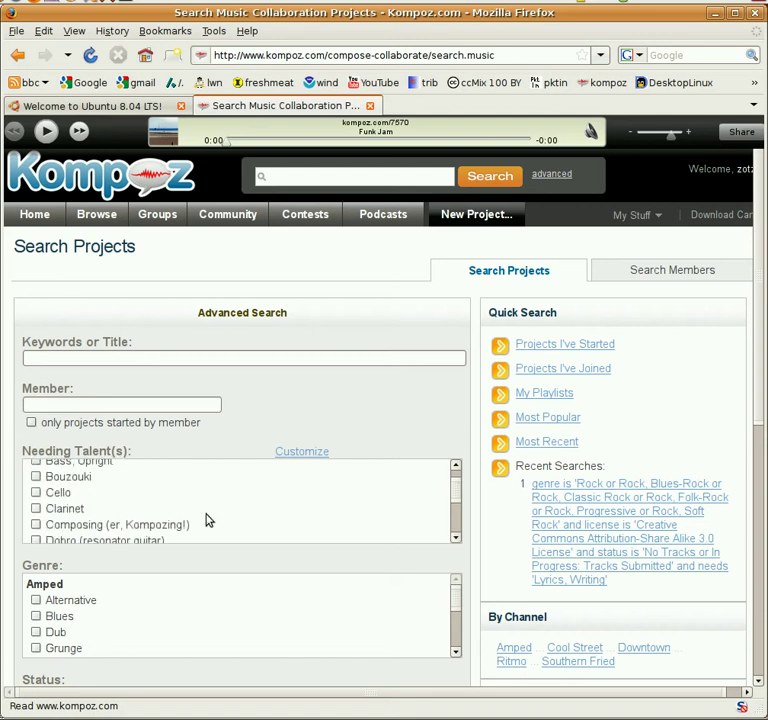
pyautogui.scroll(3, 207, 519)
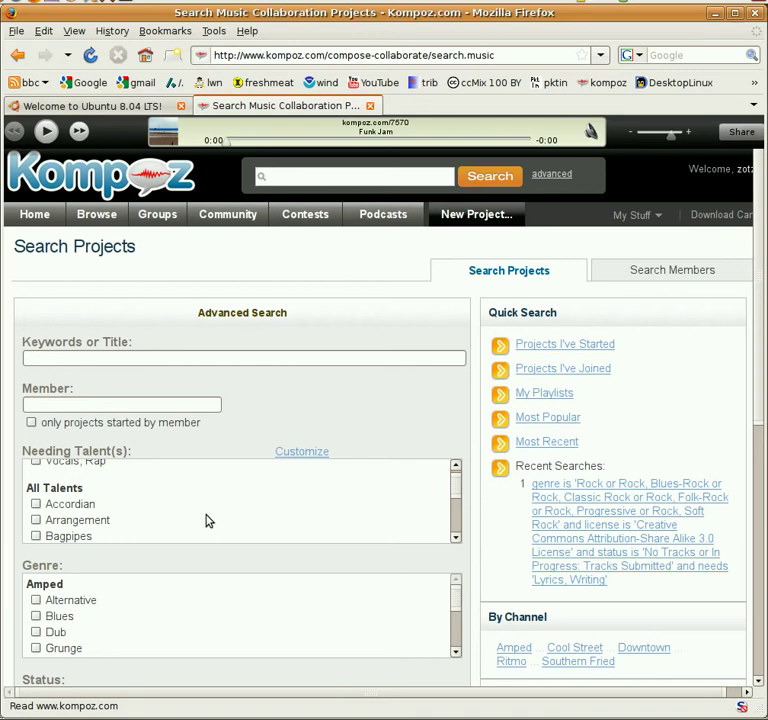
pyautogui.scroll(2, 207, 519)
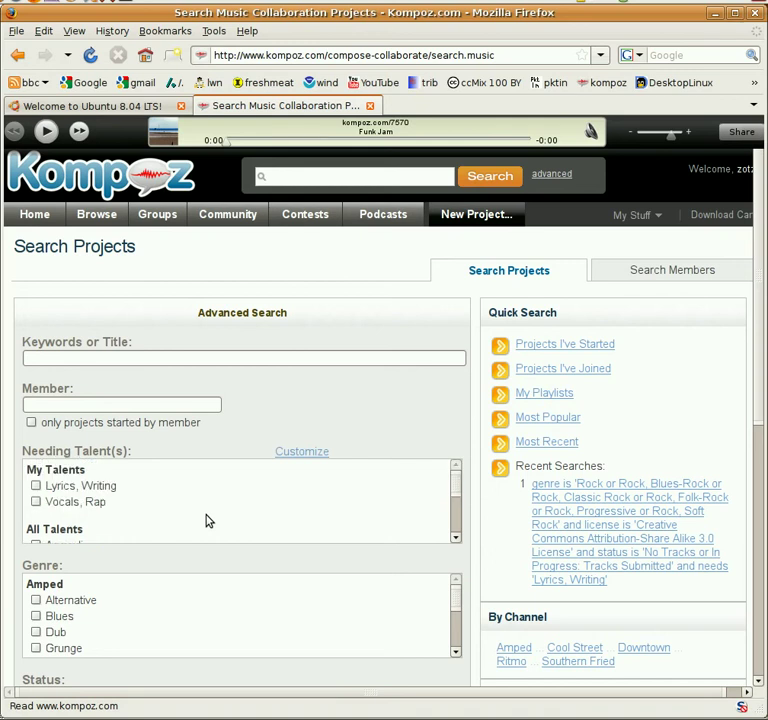
# Step: Require the Lyrics, Writing talent and include the Blues genre
pyautogui.click(37, 486)
pyautogui.click(37, 618)
pyautogui.click(455, 652)
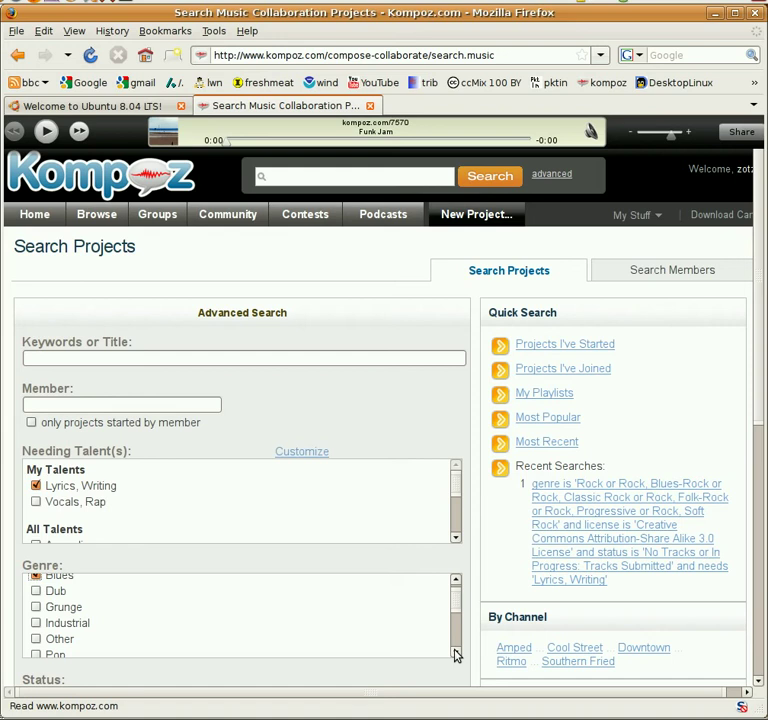
pyautogui.click(455, 652)
pyautogui.click(455, 652)
pyautogui.click(455, 652)
pyautogui.click(455, 652)
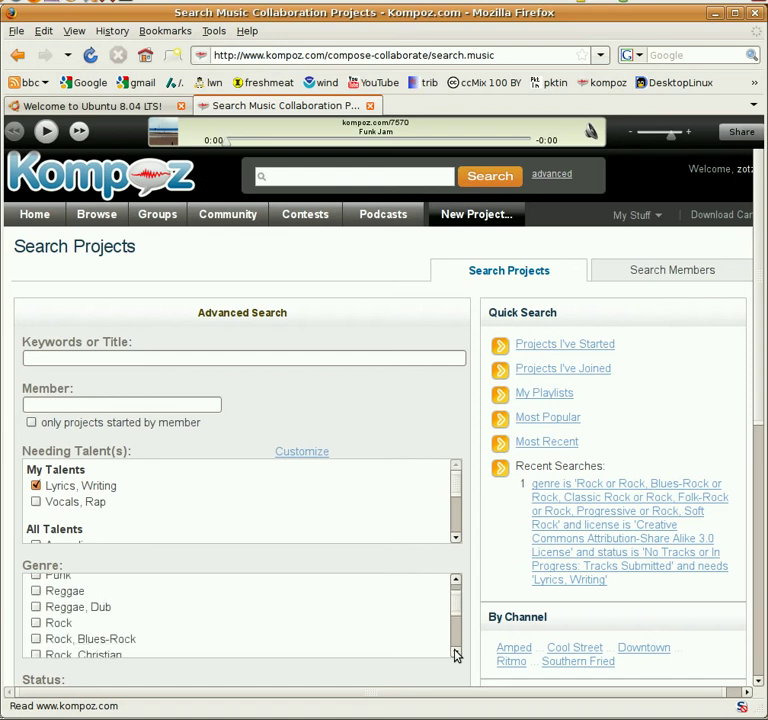
pyautogui.click(455, 652)
# Step: Include the Rock, Blues-Rock, Classic Rock, Folk-Rock and Soft Rock genres
pyautogui.click(36, 609)
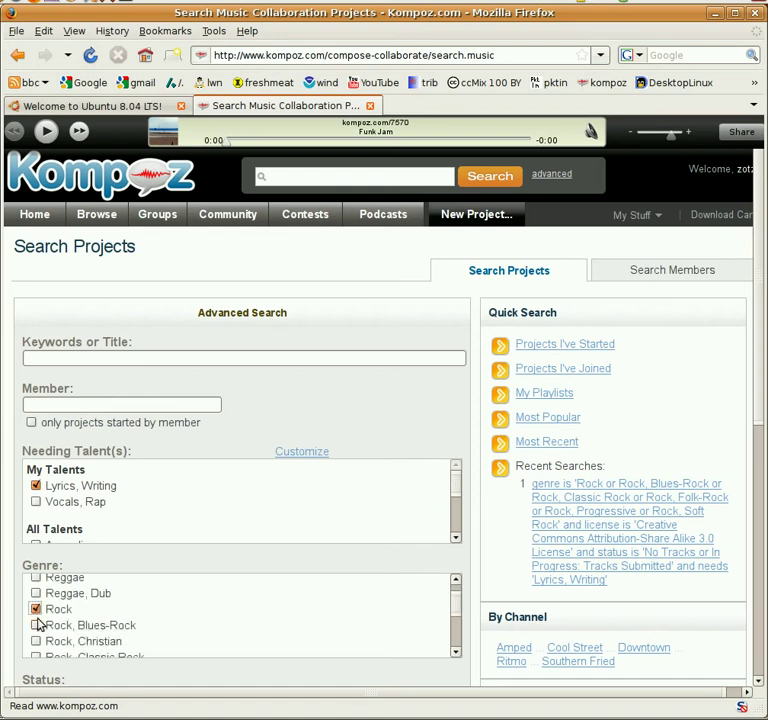
pyautogui.click(36, 625)
pyautogui.scroll(-1, 178, 631)
pyautogui.click(36, 617)
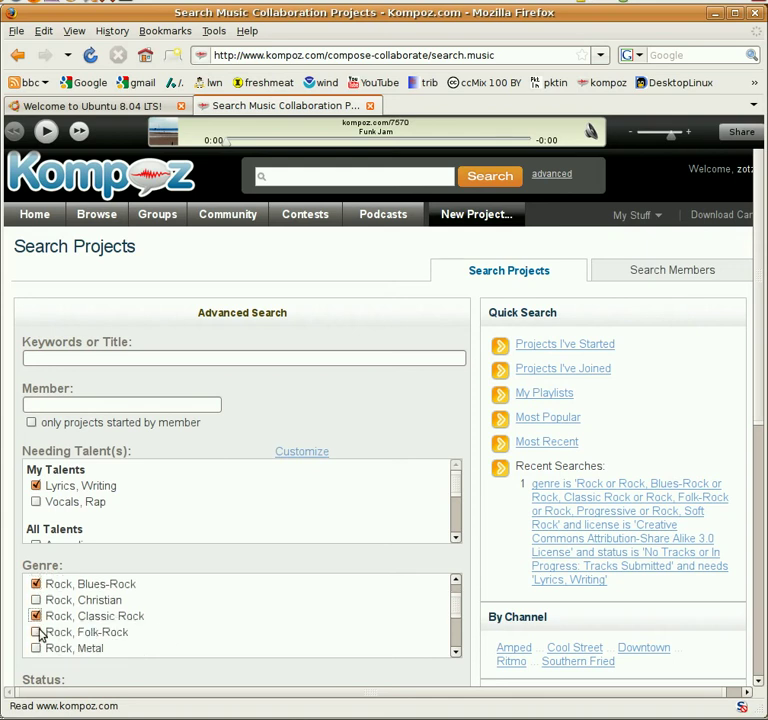
pyautogui.click(36, 632)
pyautogui.scroll(-1, 218, 638)
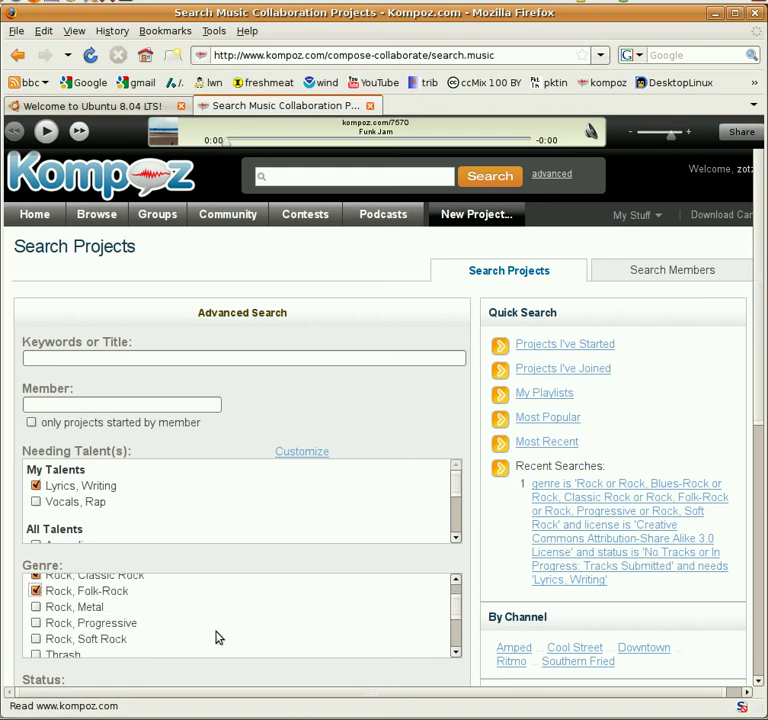
pyautogui.click(35, 640)
pyautogui.scroll(-2, 390, 677)
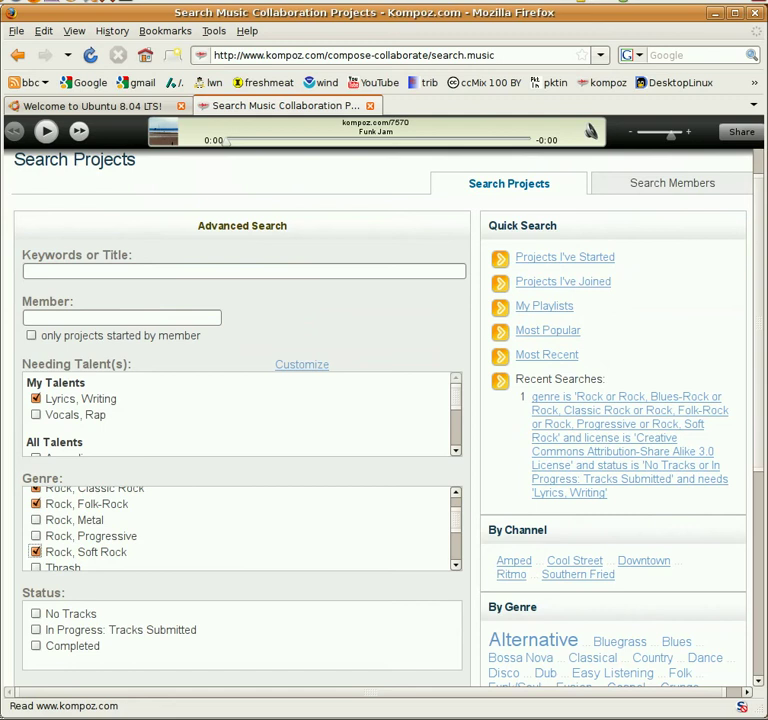
# Step: Limit the status to No Tracks and In Progress: Tracks Submitted
pyautogui.click(36, 614)
pyautogui.click(36, 630)
pyautogui.scroll(-1, 218, 638)
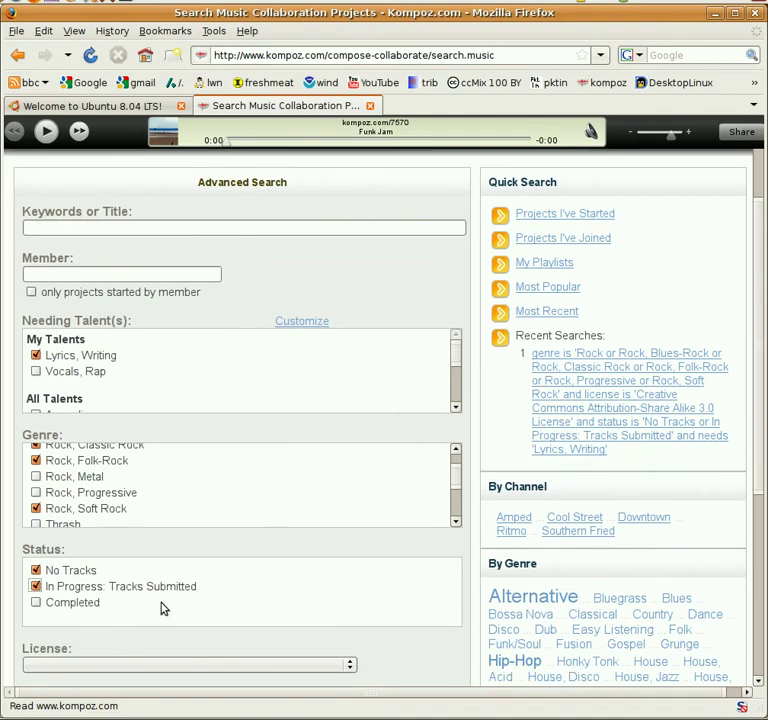
# Step: Set the license to Creative Commons Attribution-Share Alike 3.0 License
pyautogui.scroll(-2, 163, 606)
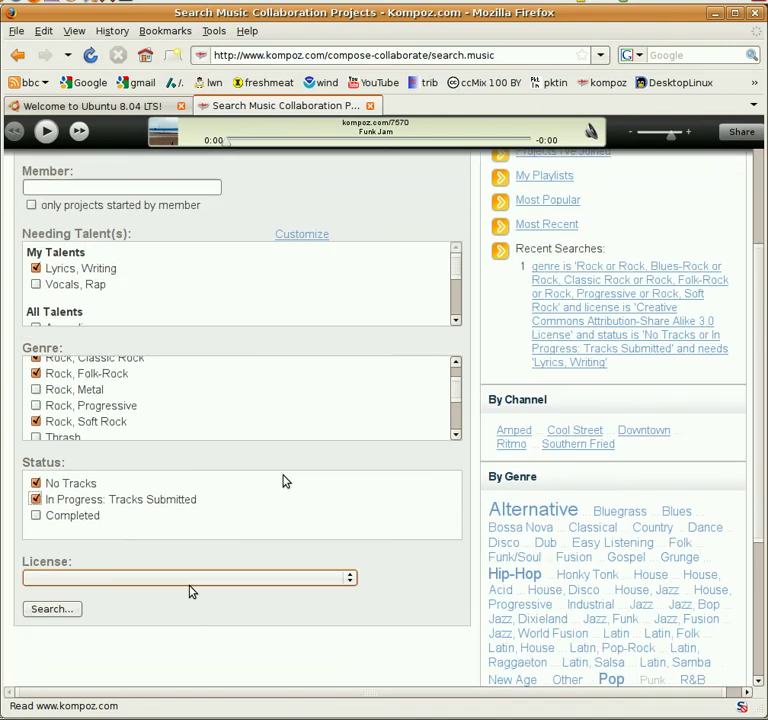
pyautogui.click(248, 578)
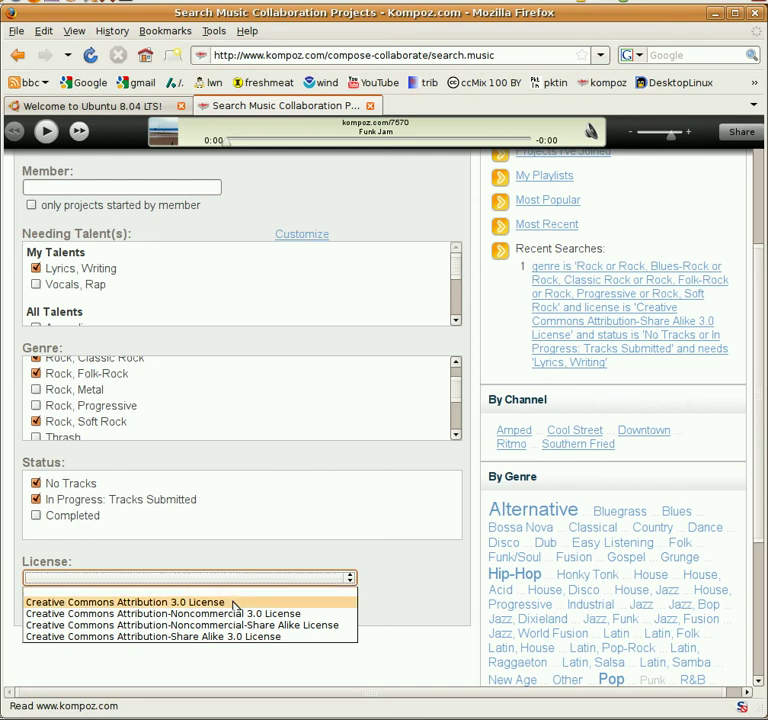
pyautogui.click(222, 636)
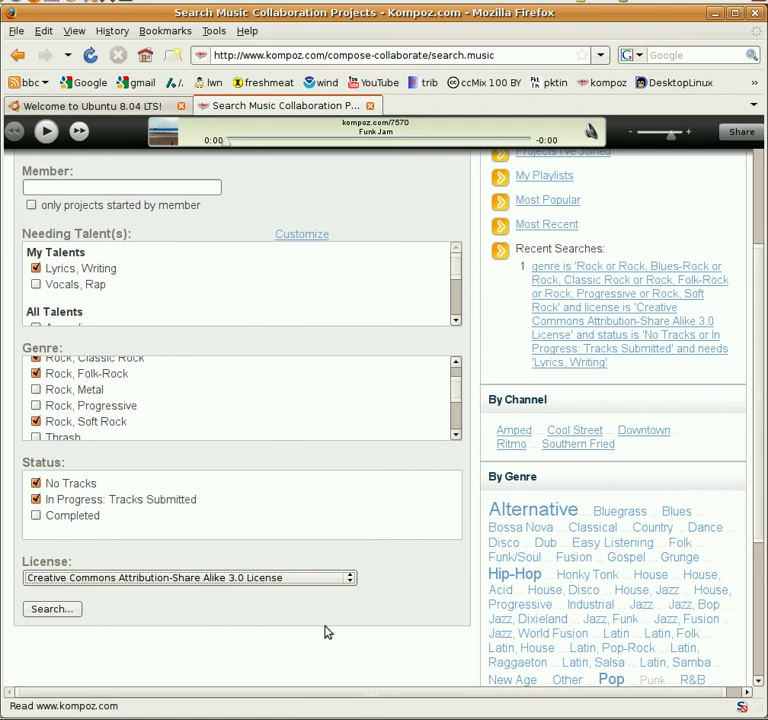
# Step: Run the search and scroll through the 22 results, including yeah, DreamSpell and Oh Rock-A-Rama
pyautogui.click(54, 612)
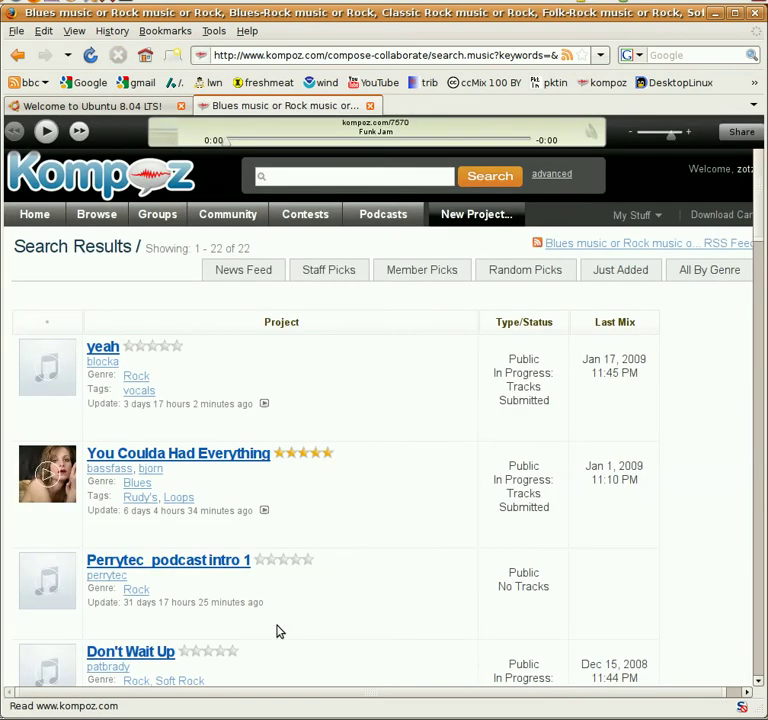
pyautogui.scroll(-1, 369, 441)
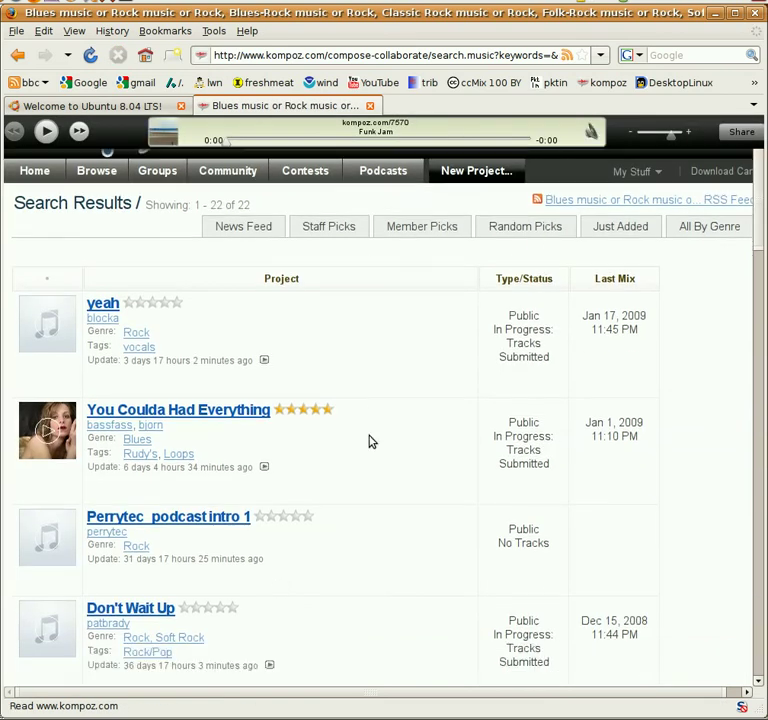
pyautogui.scroll(-5, 369, 441)
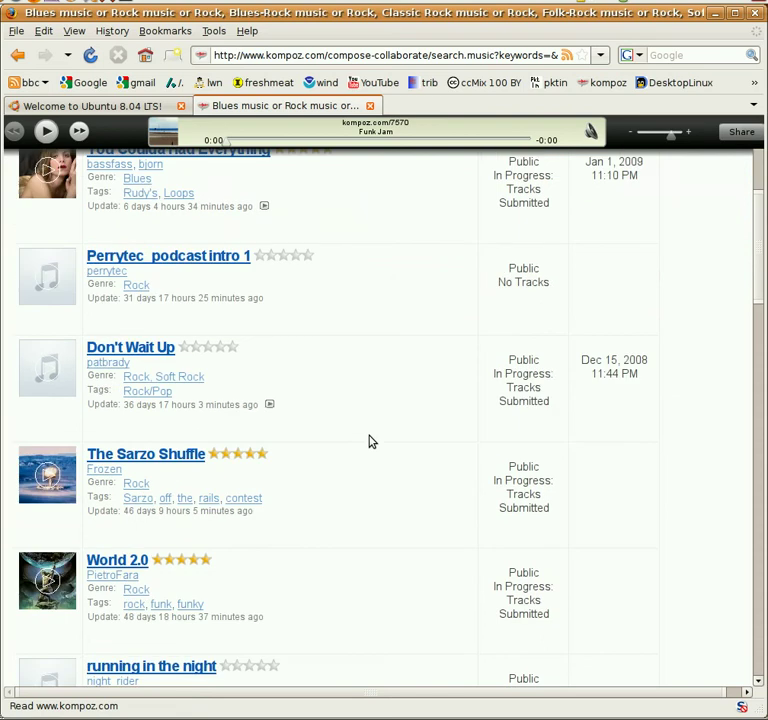
pyautogui.scroll(-5, 369, 441)
pyautogui.scroll(-2, 369, 441)
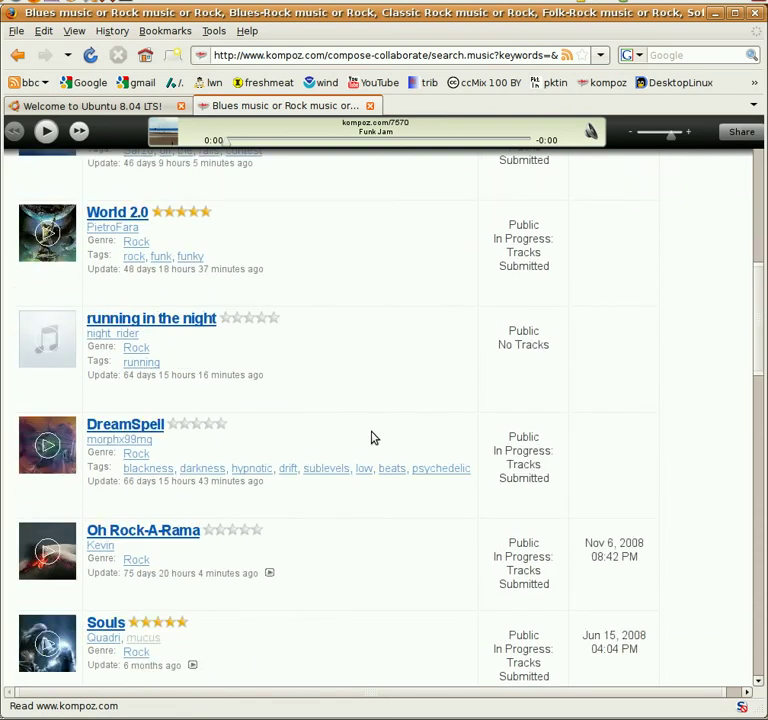
# Step: Open the Oh Rock-A-Rama result and view its Project Details: Rock genre, seeking Lyrics and Vocals
pyautogui.click(148, 533)
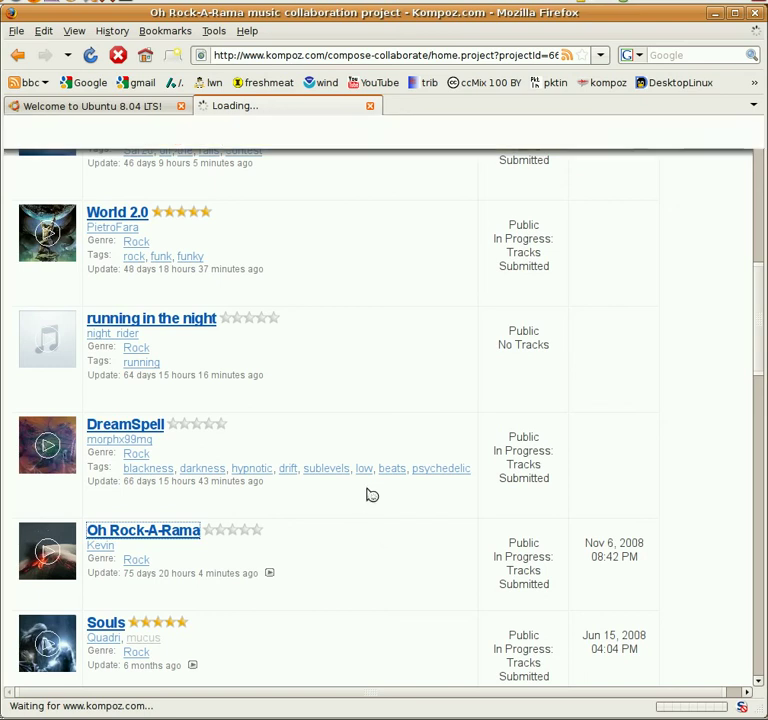
pyautogui.scroll(-2, 367, 494)
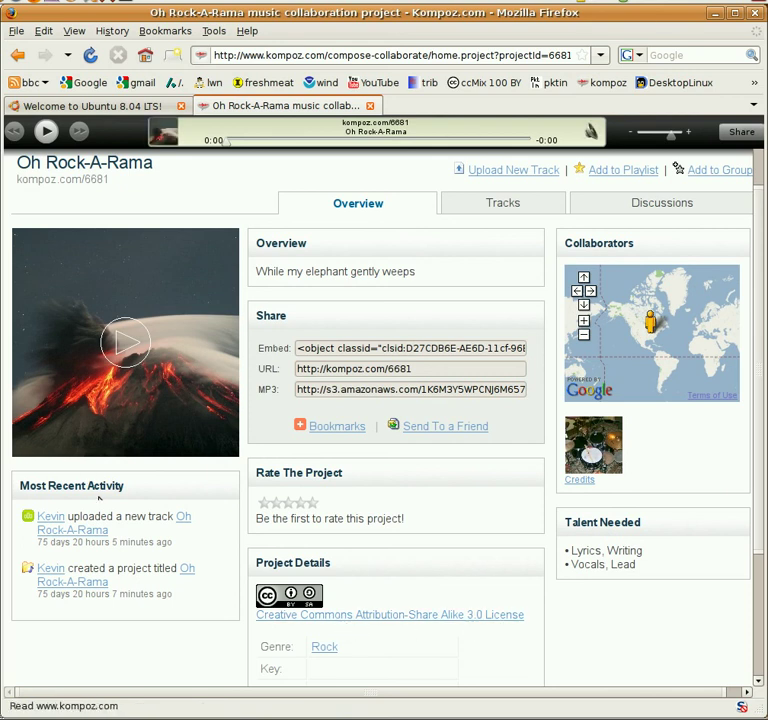
pyautogui.scroll(-2, 350, 552)
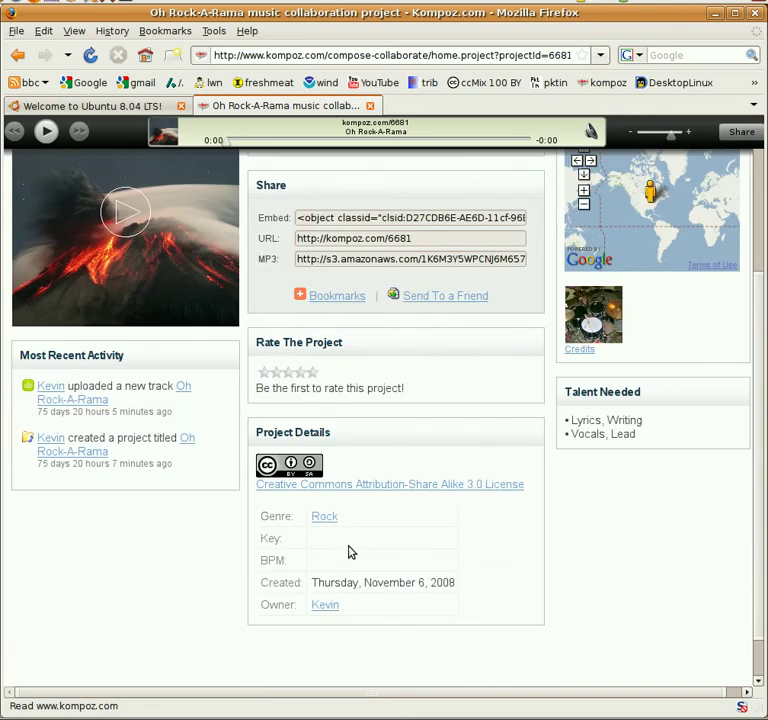
# Step: Open the project owner's profile and view their Latest Activity feed
pyautogui.click(325, 604)
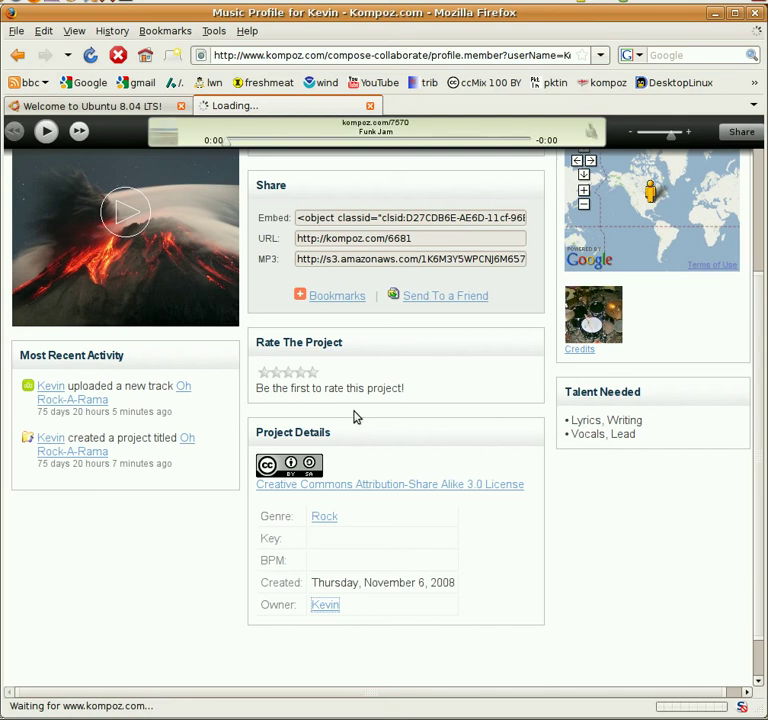
pyautogui.scroll(-3, 354, 417)
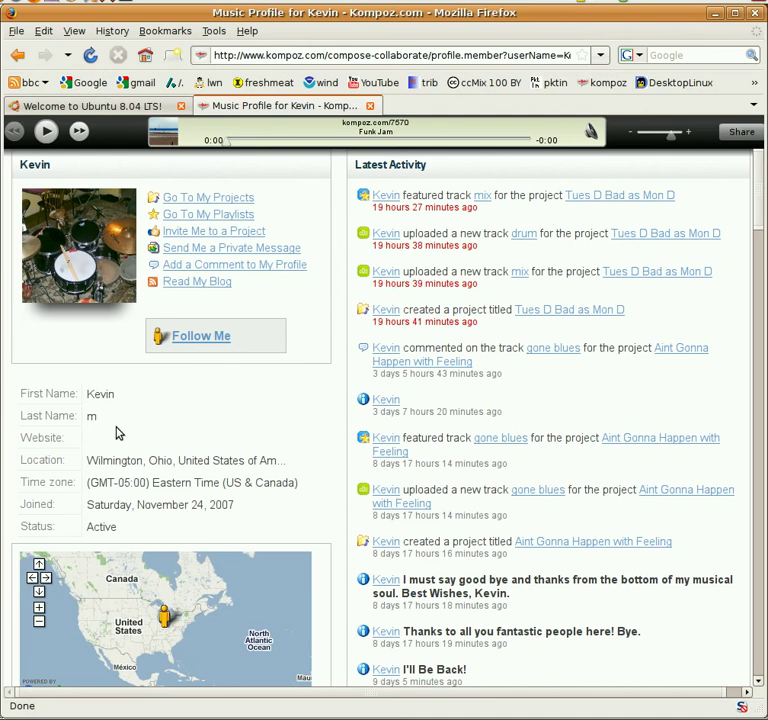
# Step: Go back to the Oh Rock-A-Rama project page and return to its top
pyautogui.click(19, 54)
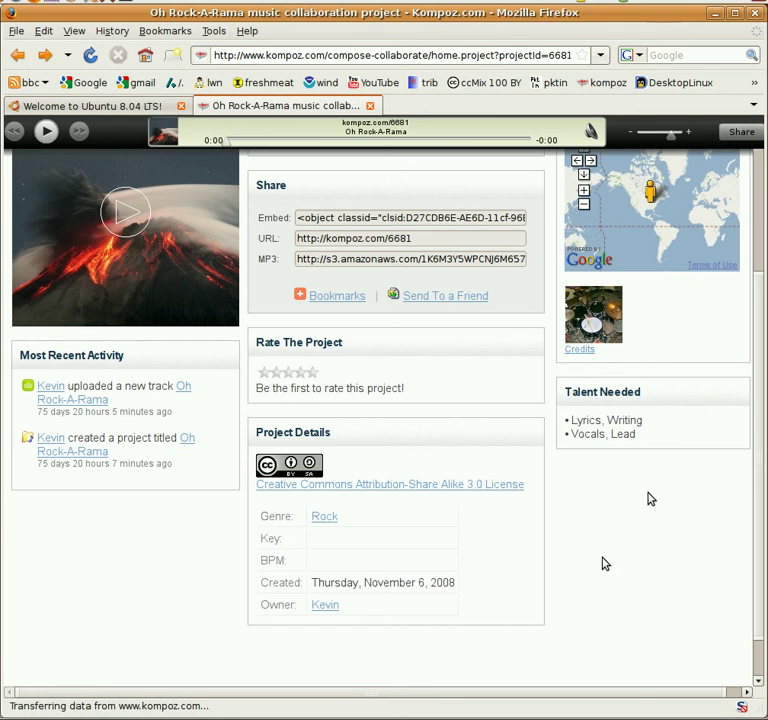
pyautogui.scroll(5, 603, 562)
# Step: Show the Oh Rock-A-Rama Music Tracks page with its mixdown track
pyautogui.click(513, 289)
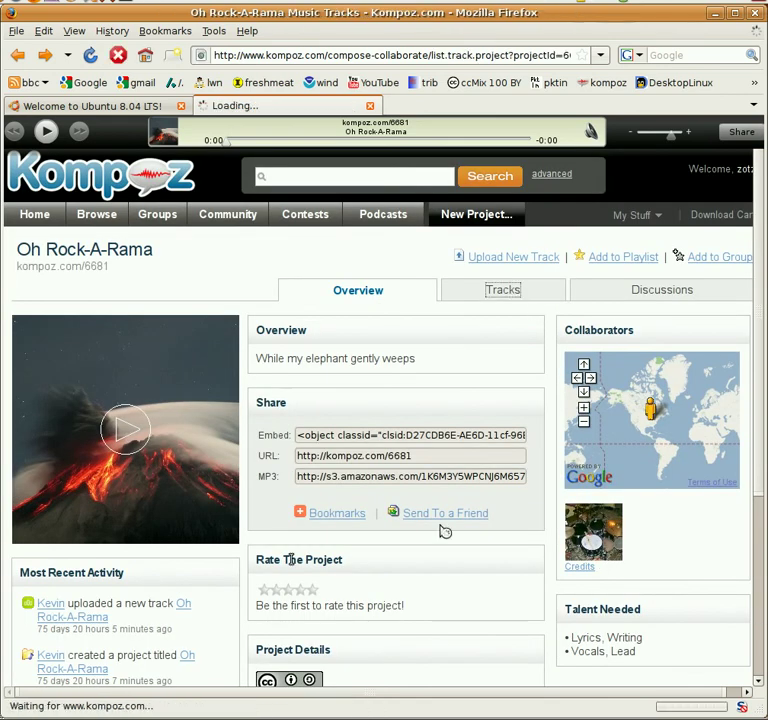